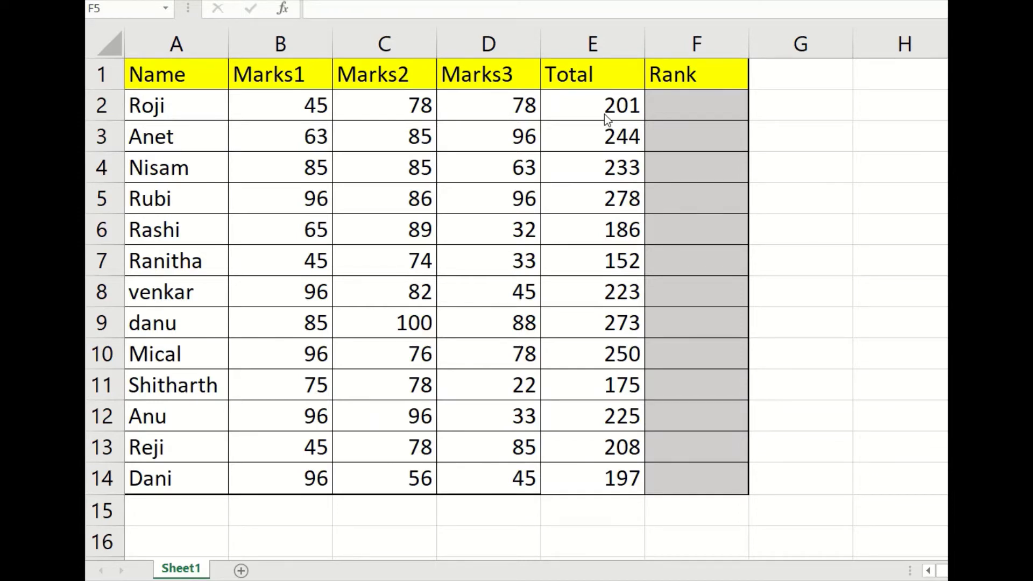
Step: Enter the formula =rank(e2,e2:e14,0) in F2 to rank the first total in descending order
double_click(664, 108)
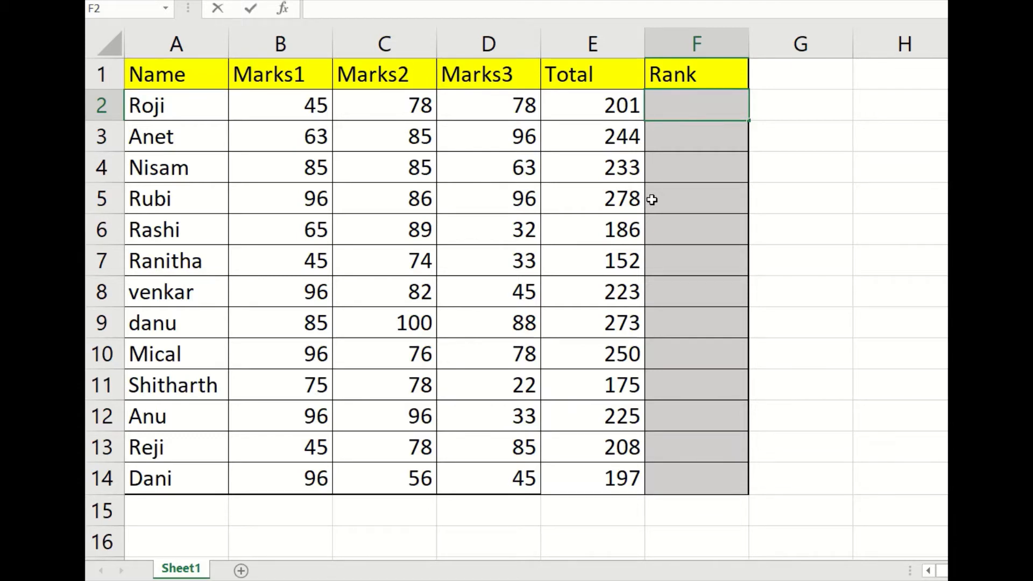
text(=rank)
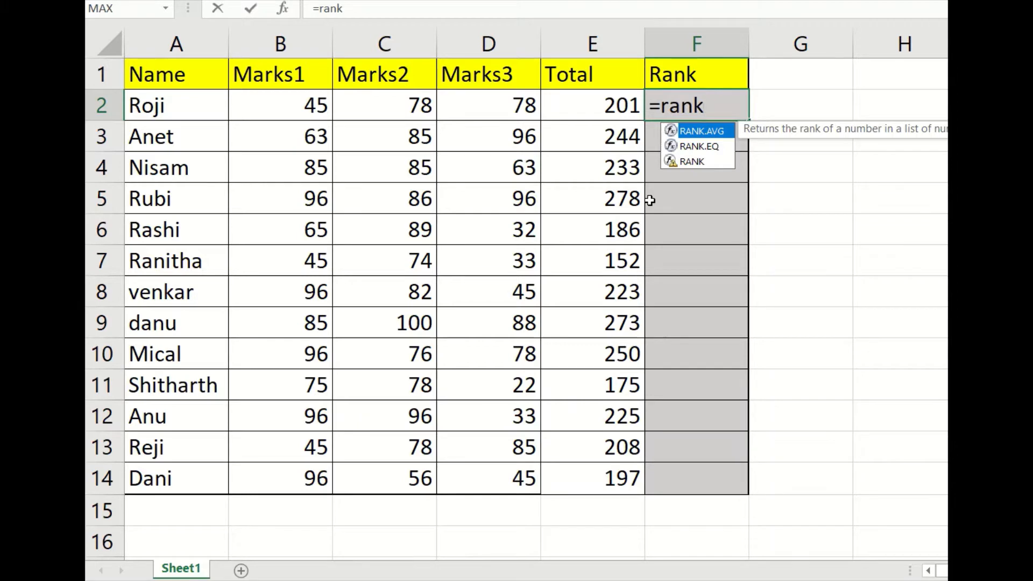
text(()
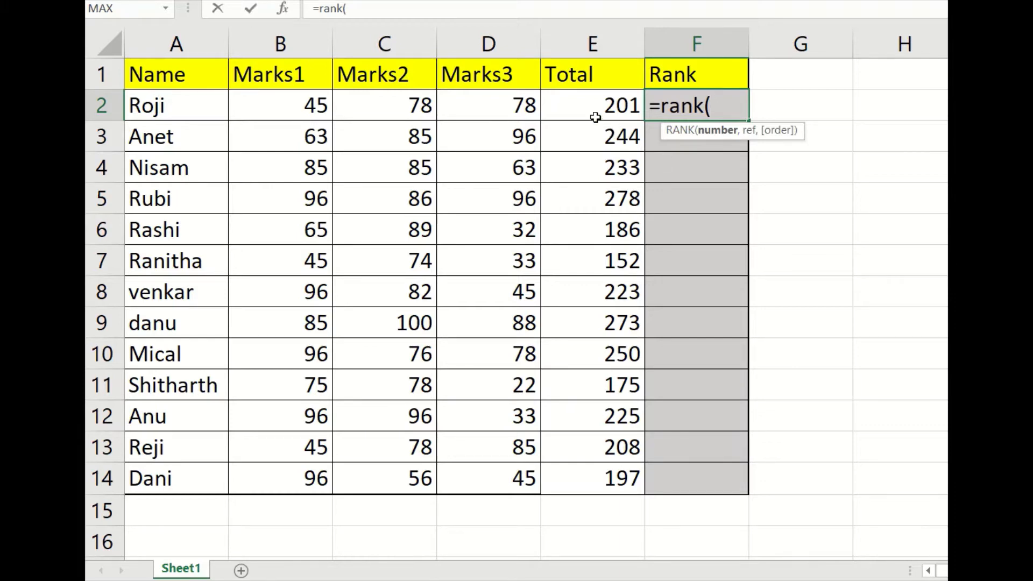
text(e2)
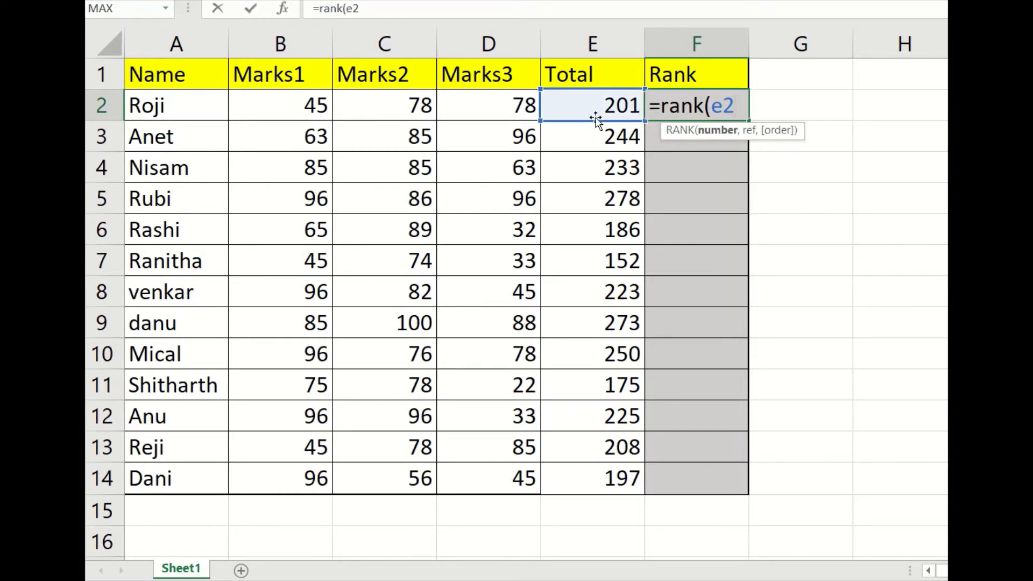
text(,)
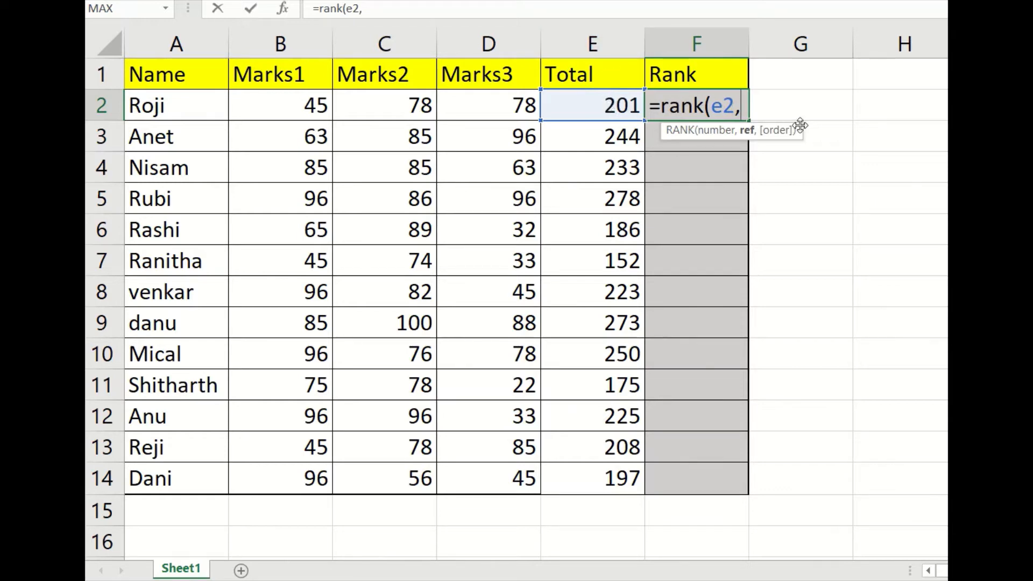
text(e2)
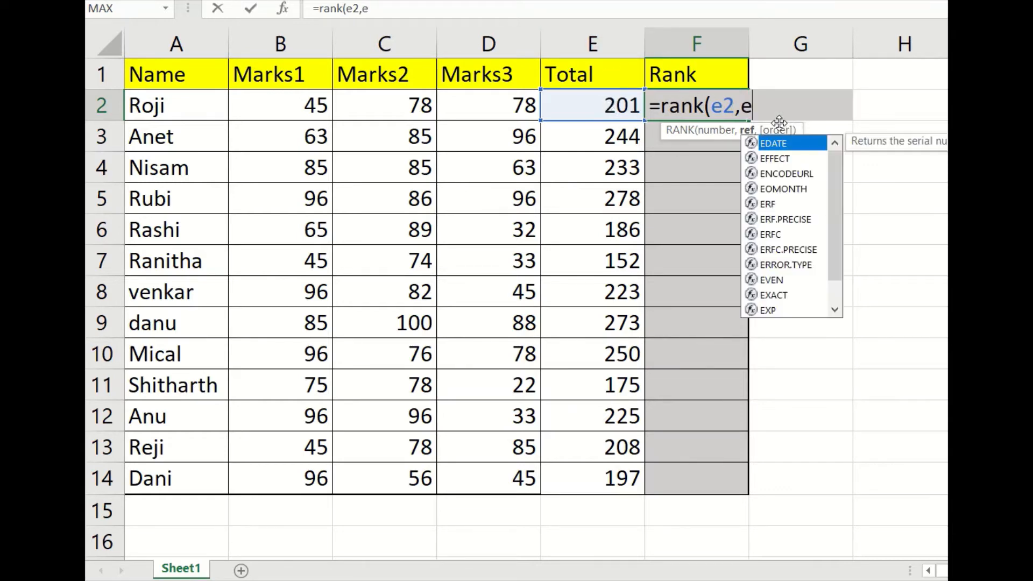
text(:)
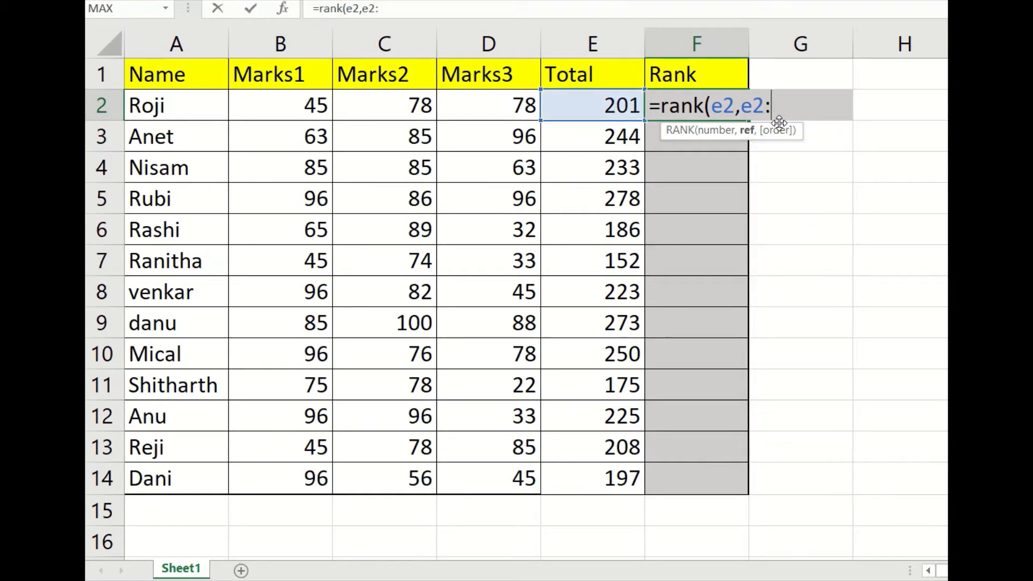
text(e14)
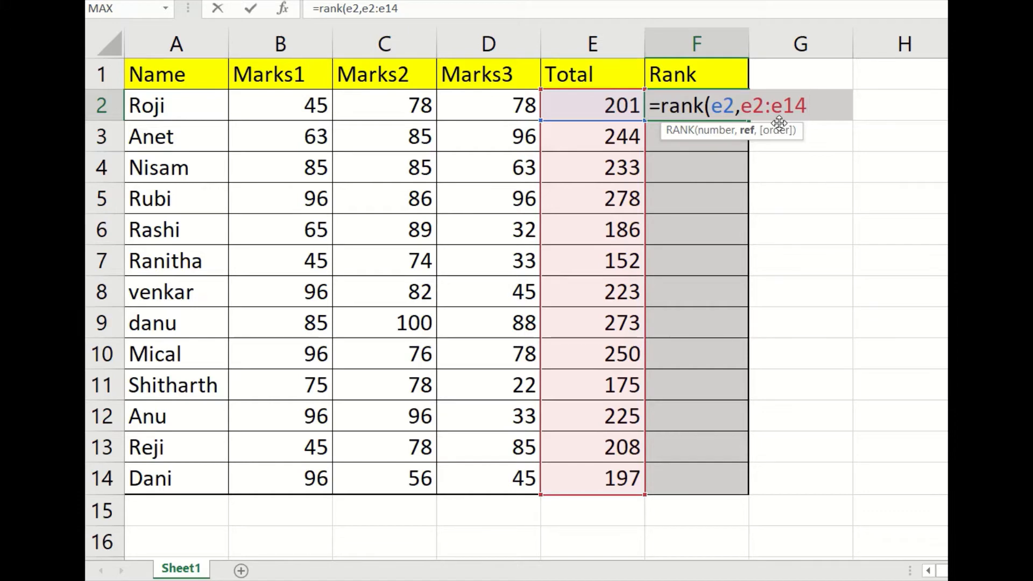
text(,)
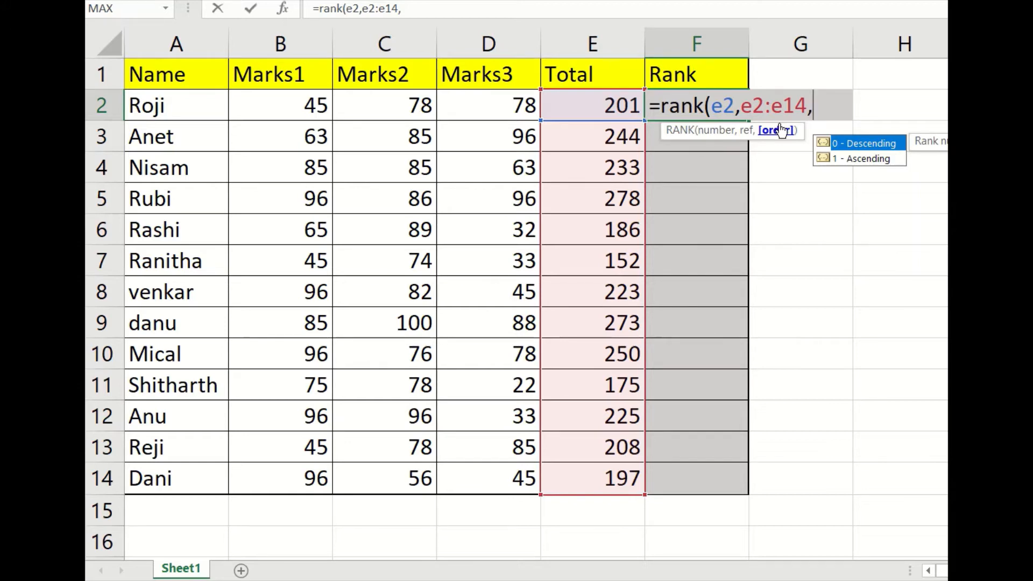
click(845, 144)
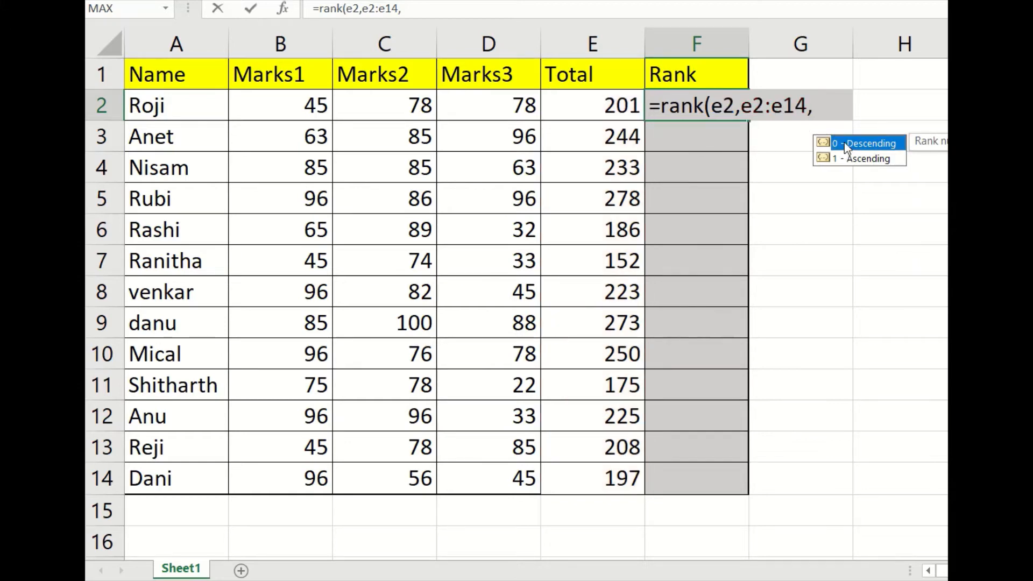
double_click(843, 142)
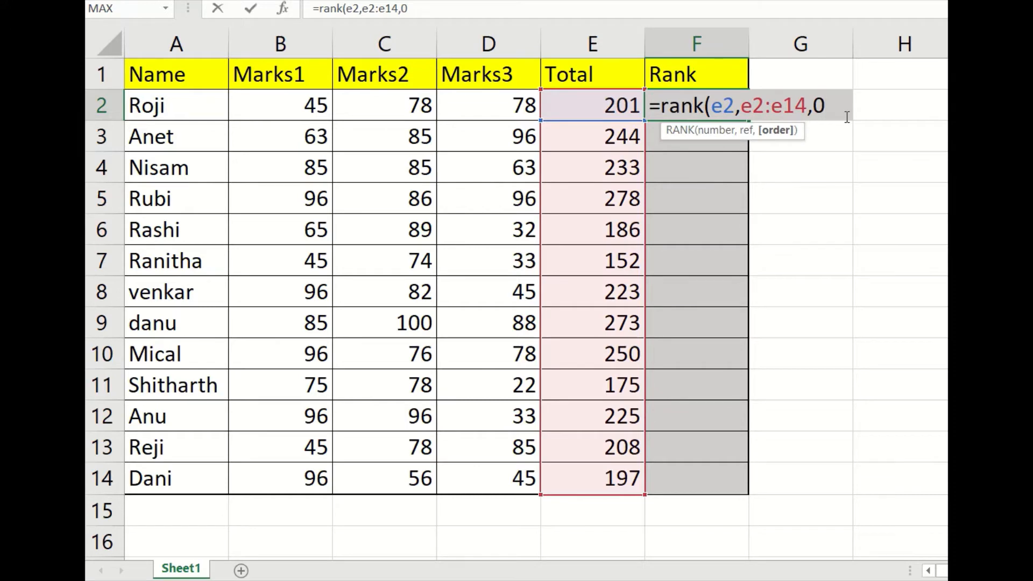
text())
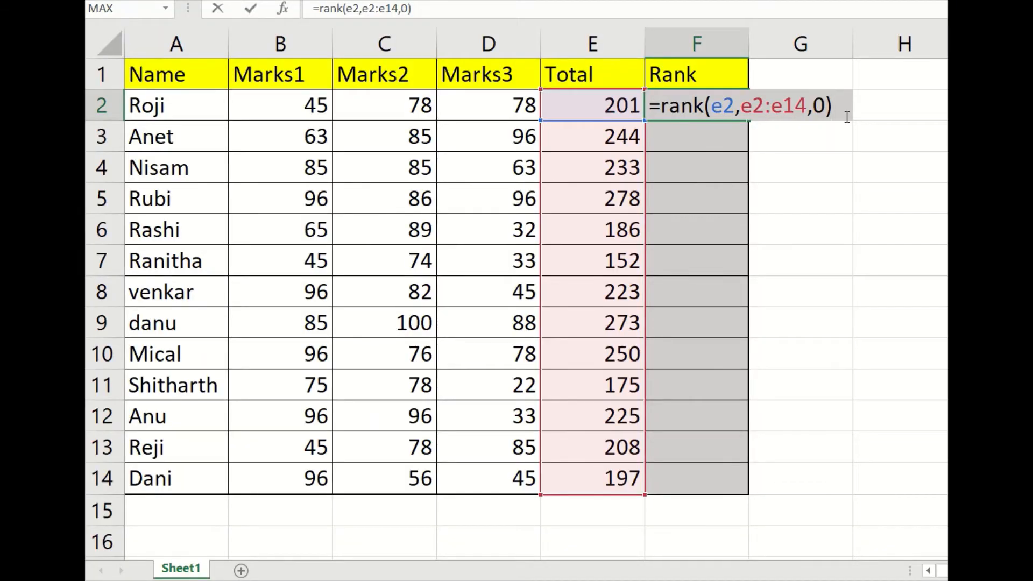
key(Return)
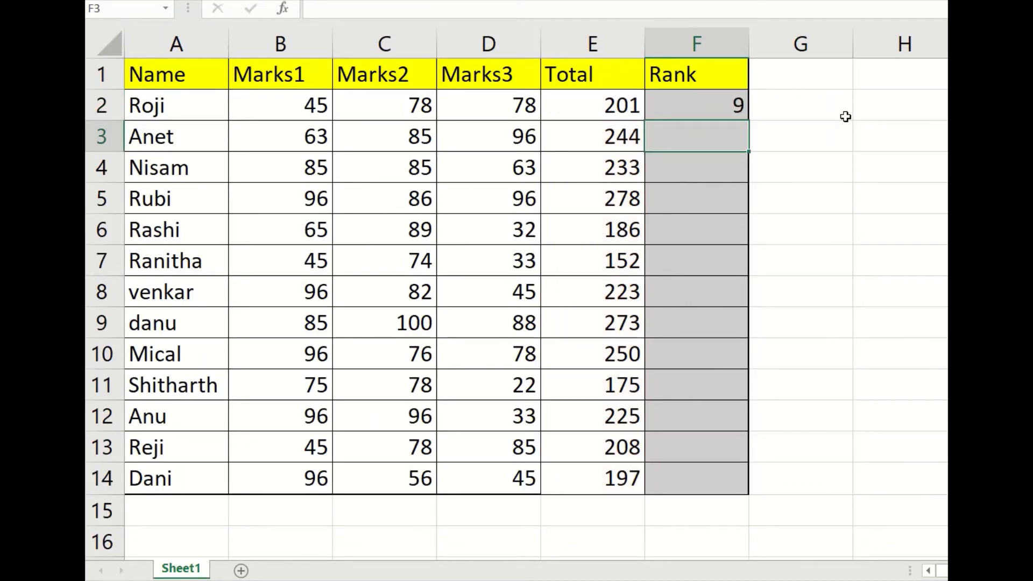
Step: Review the arguments of the RANK formula in F2
click(733, 102)
double_click(734, 105)
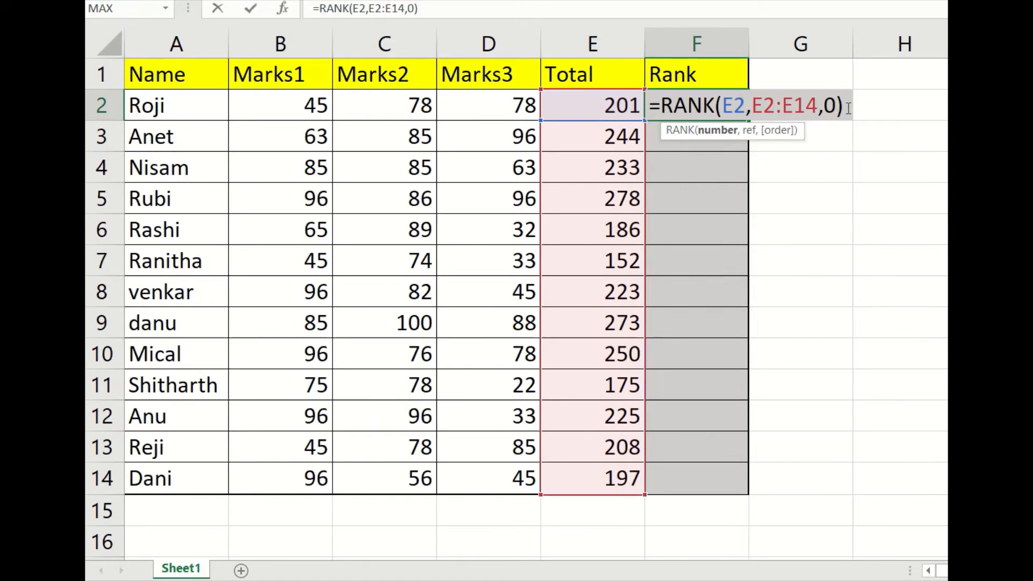
key(Return)
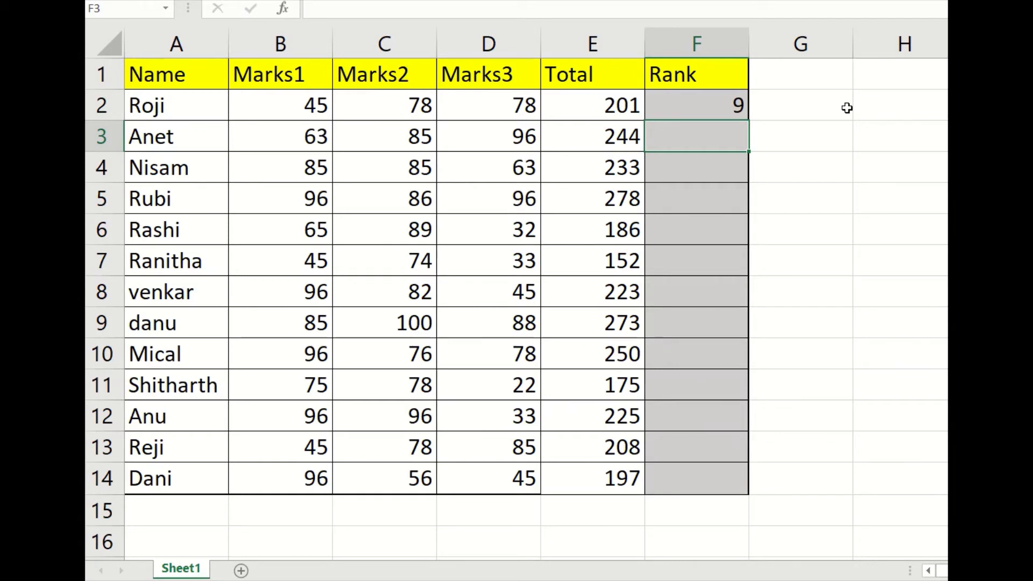
key(shift+Return)
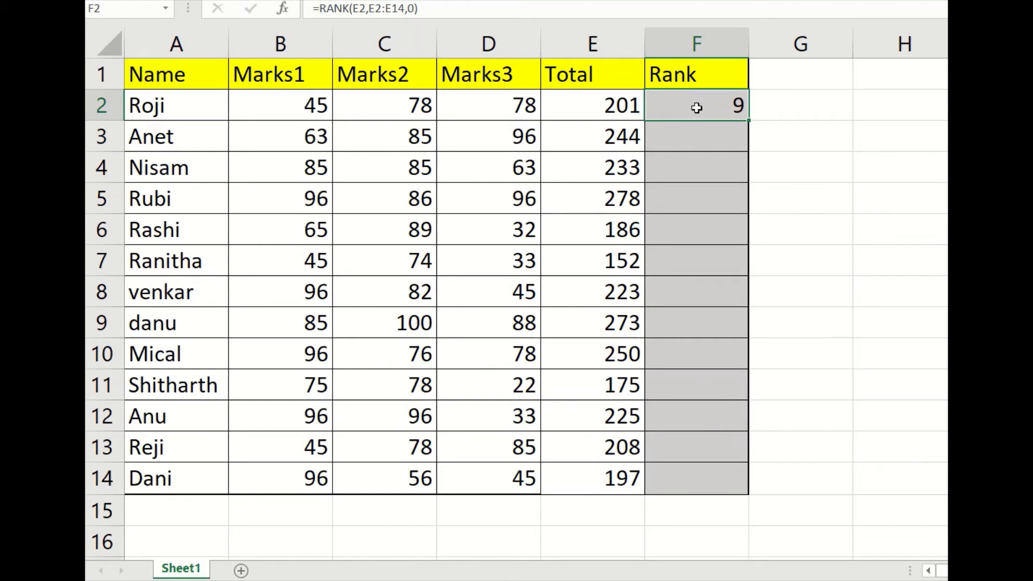
Step: Fill the SUM formula from E2 down to E14 and the RANK formula from F2 down to F14
click(616, 113)
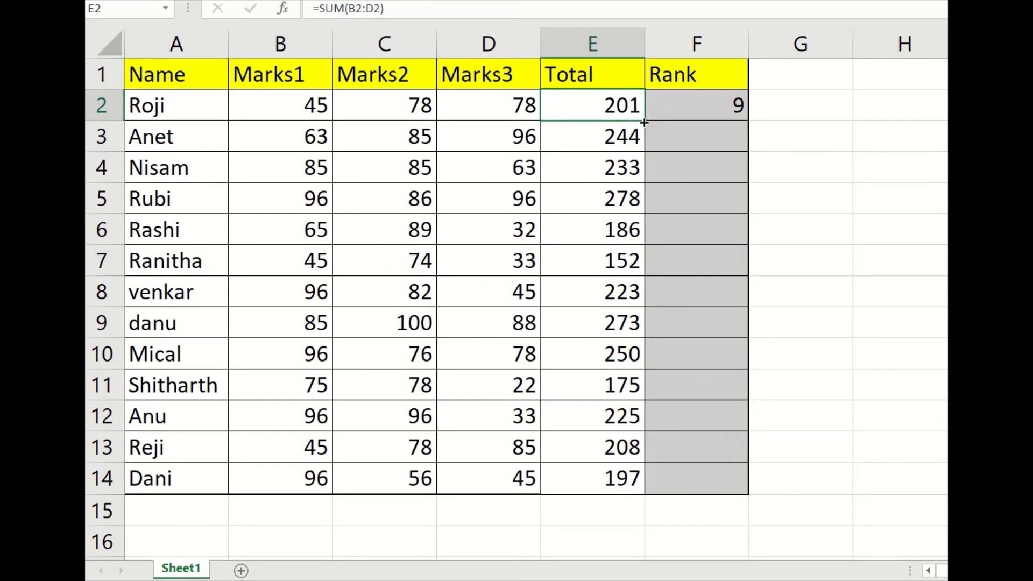
drag(644, 123, 643, 484)
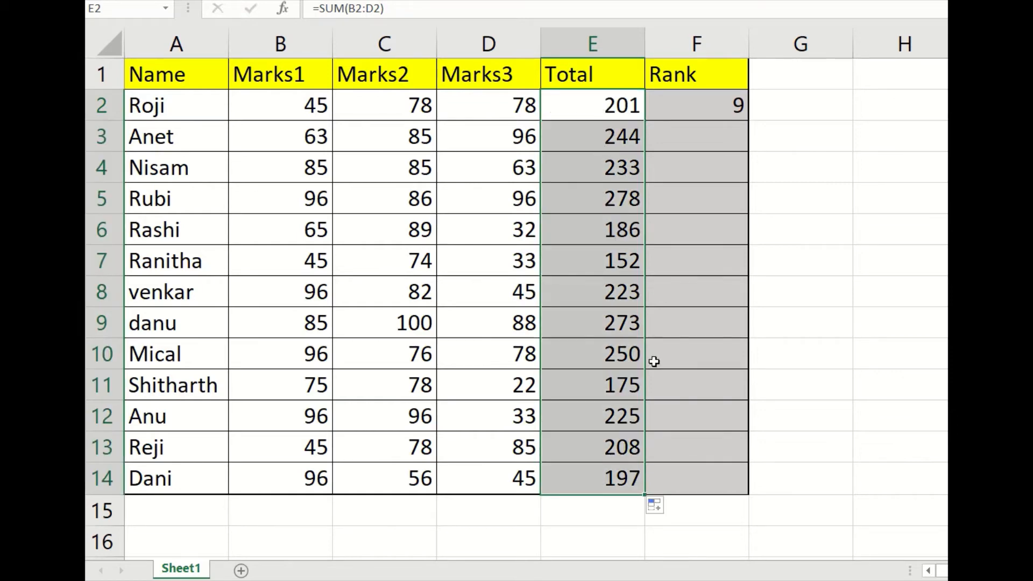
click(703, 106)
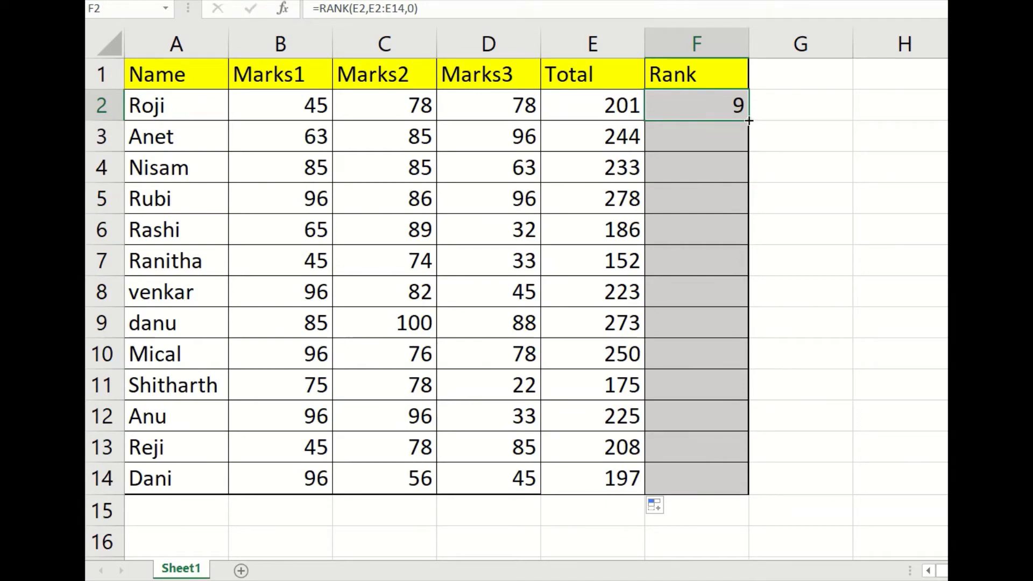
drag(748, 120, 713, 482)
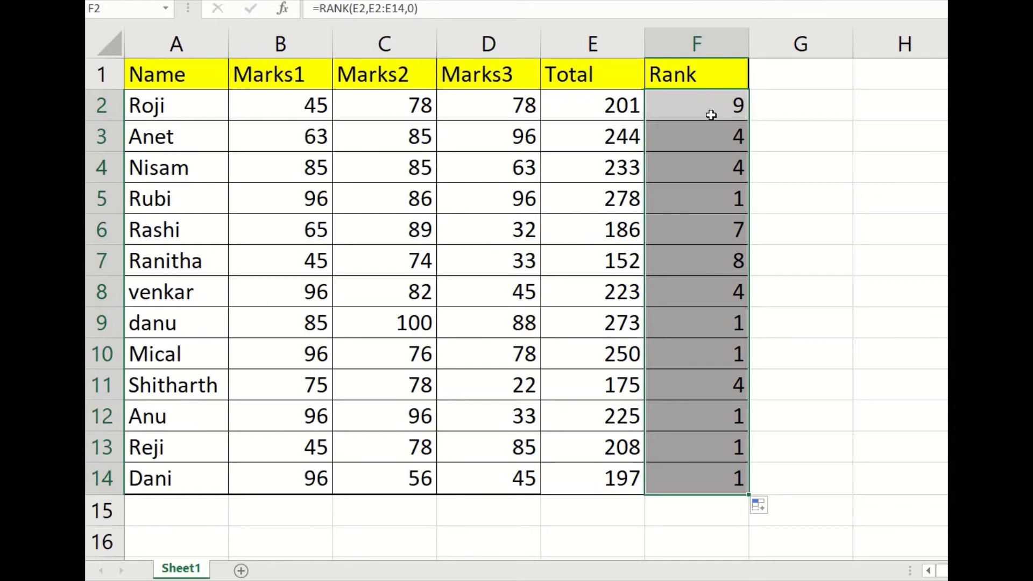
Step: Examine how the reference range changes in the copied RANK formulas by comparing F2, F3, F5 and F14
double_click(711, 115)
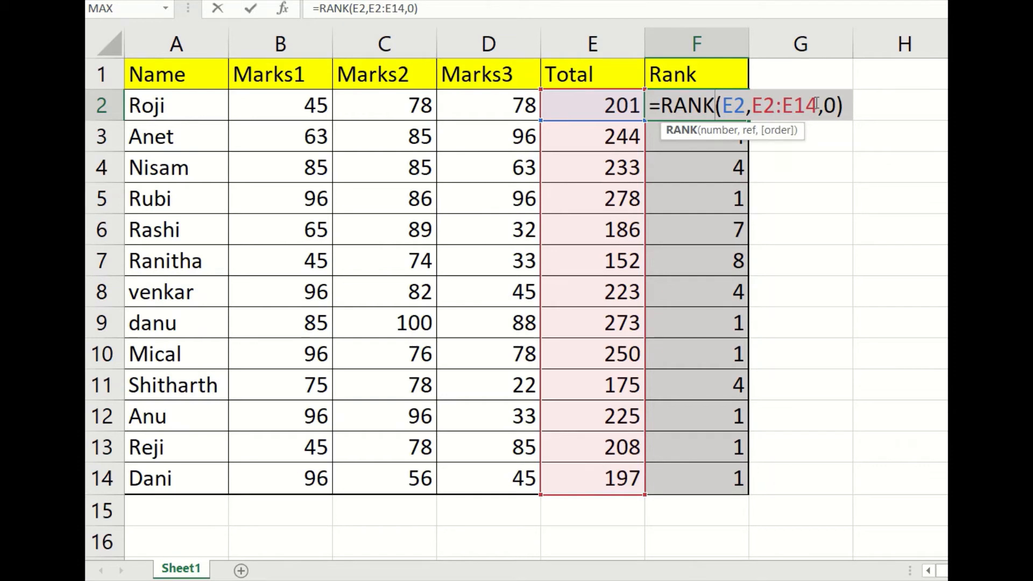
key(Return)
double_click(721, 138)
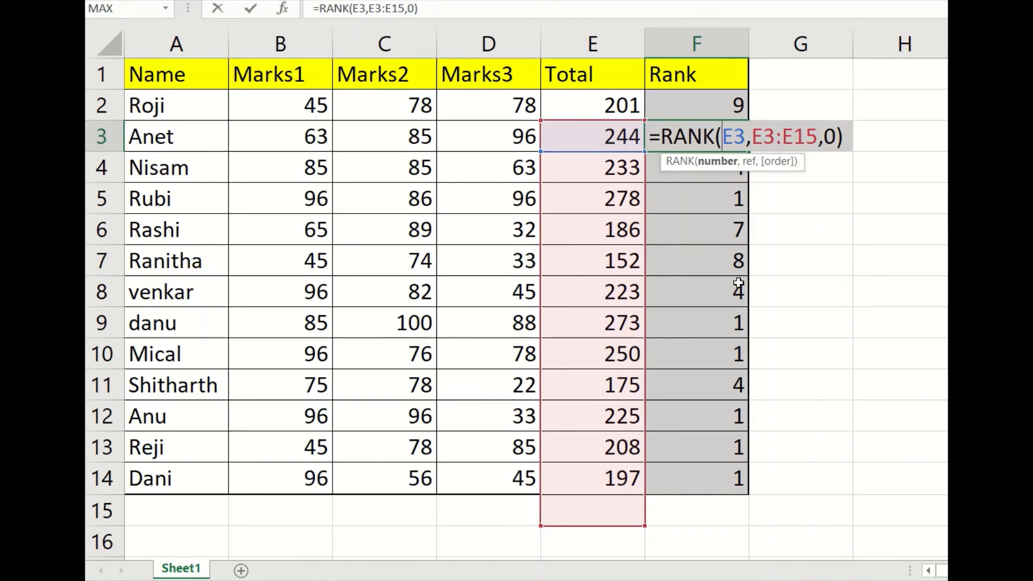
key(Return)
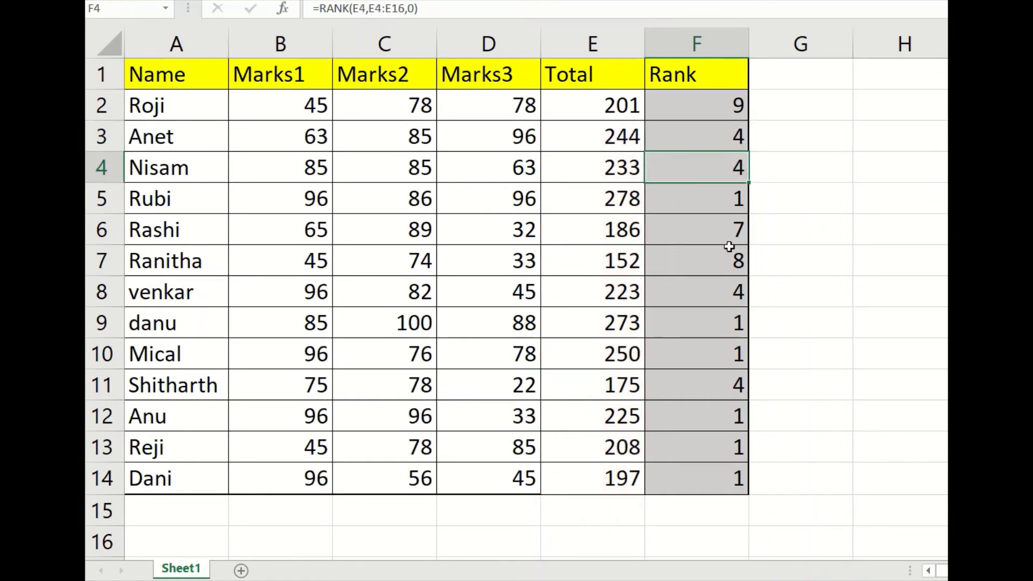
double_click(712, 195)
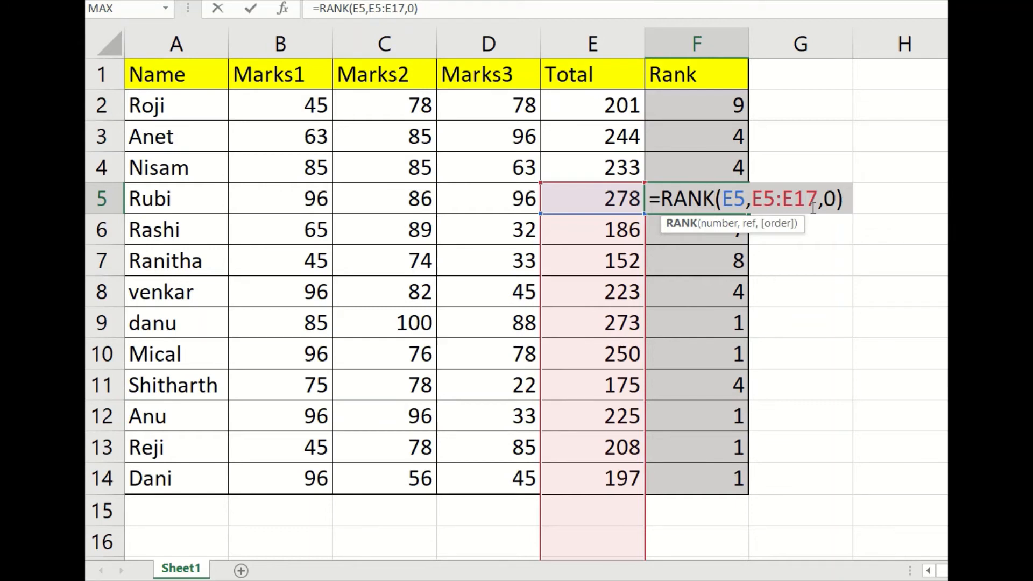
key(Return)
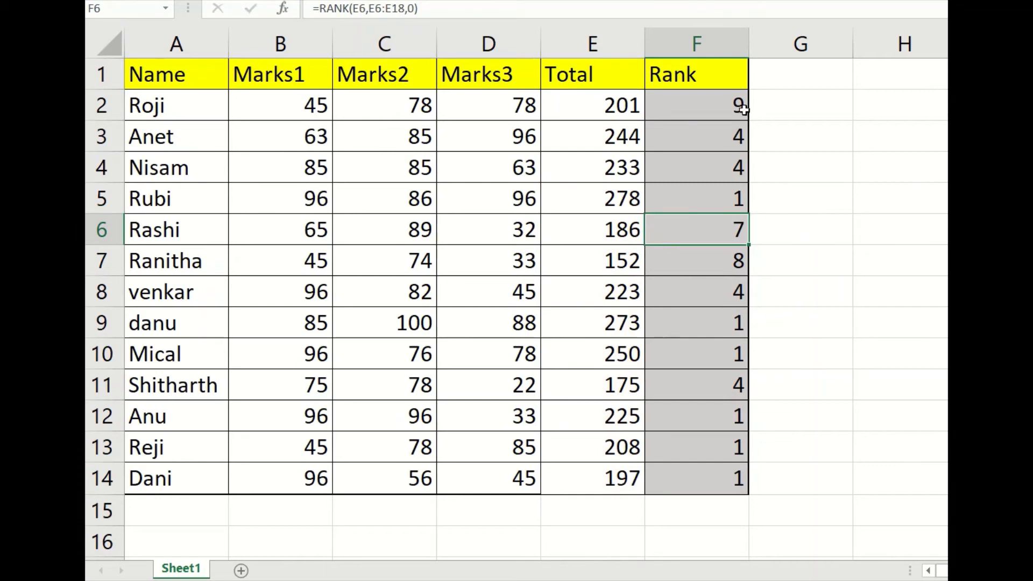
click(716, 106)
double_click(717, 106)
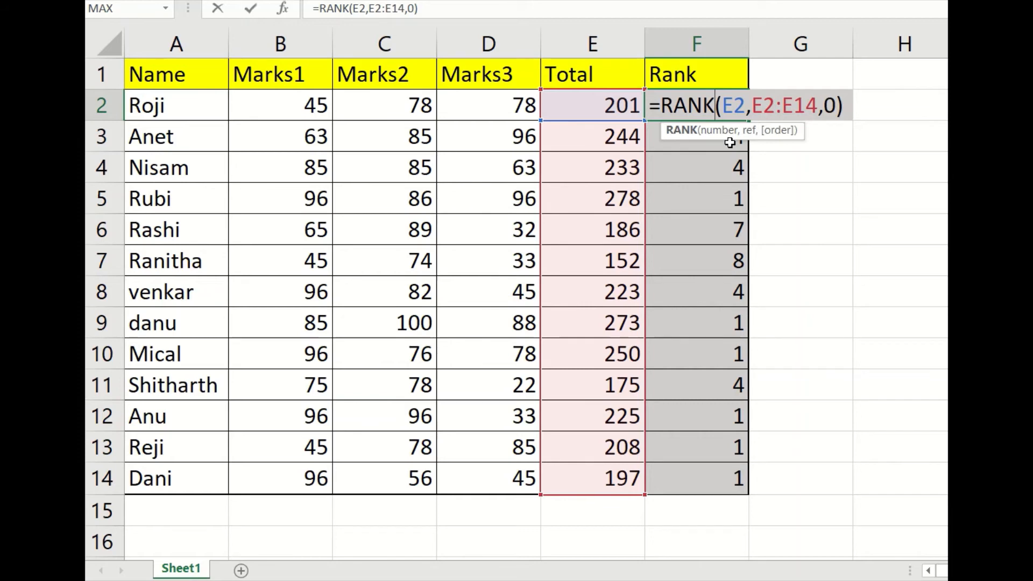
key(Return)
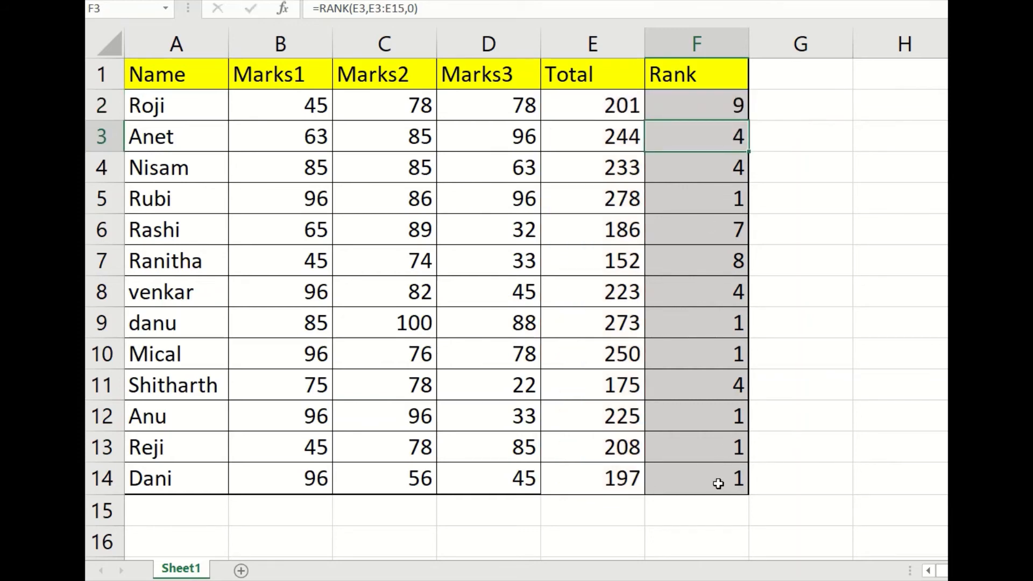
double_click(719, 477)
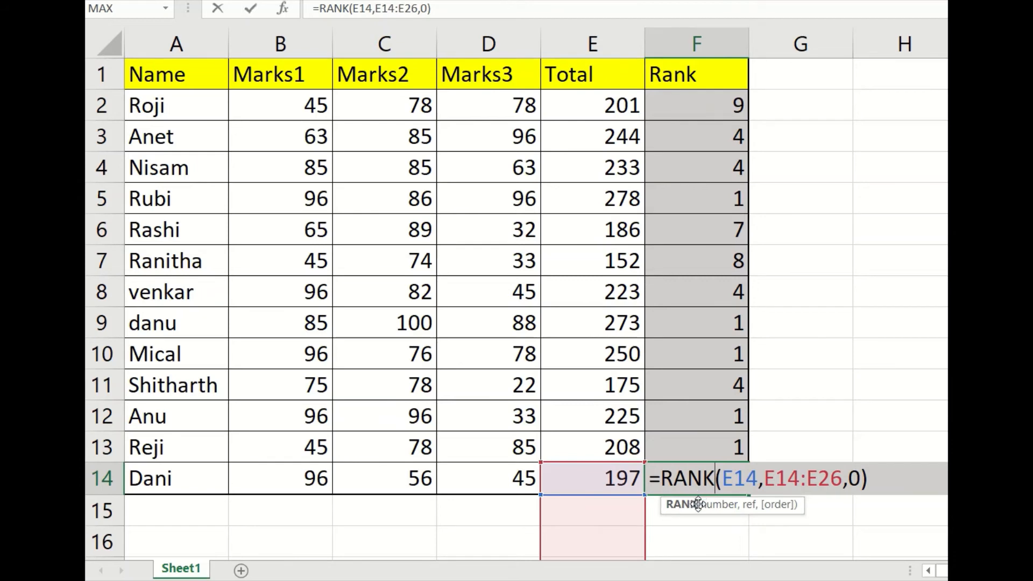
key(Return)
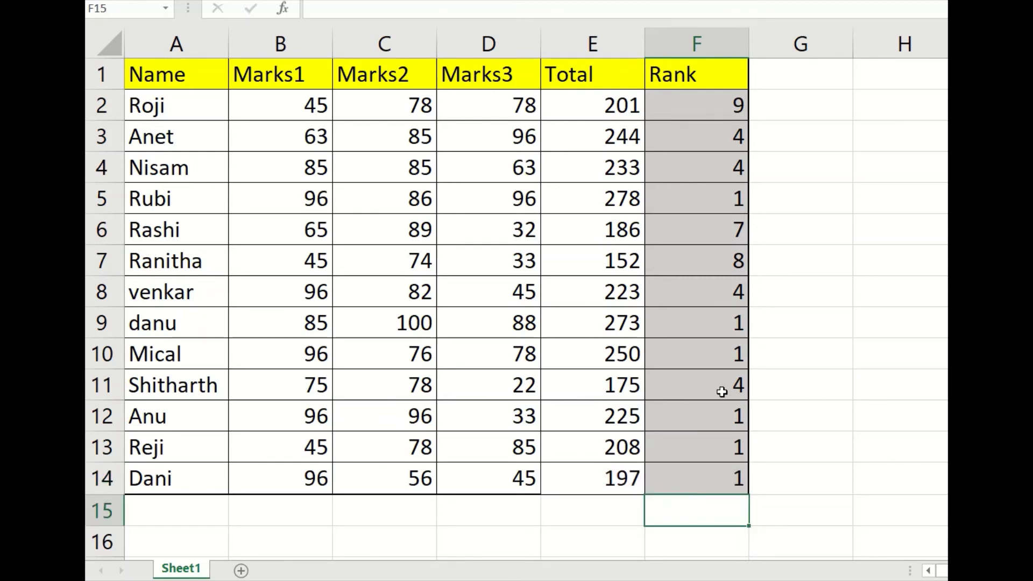
Step: Lock the rows of the RANK reference range in F2 as E$2:E$14 and fill the formula down to F14
click(709, 105)
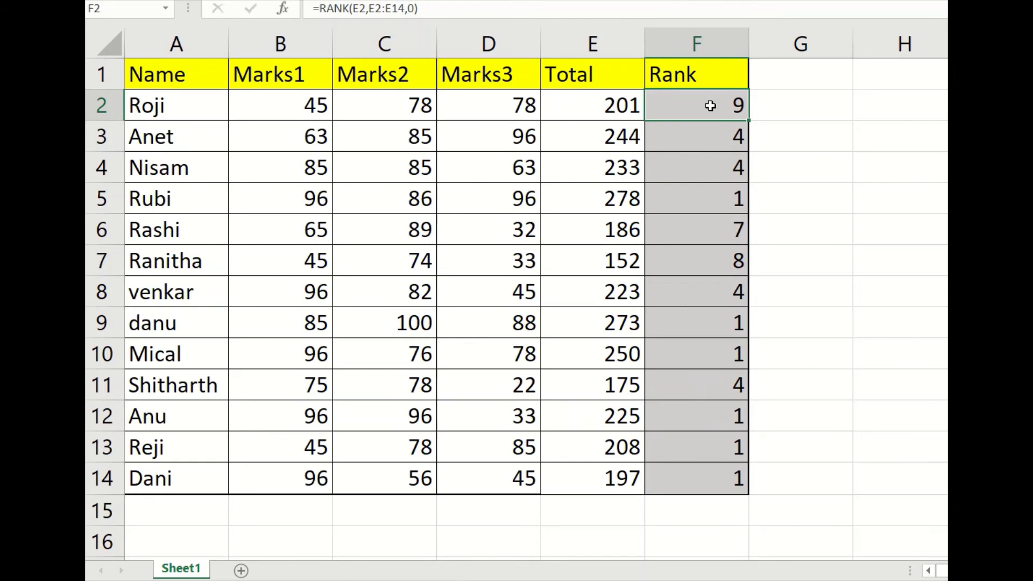
double_click(710, 106)
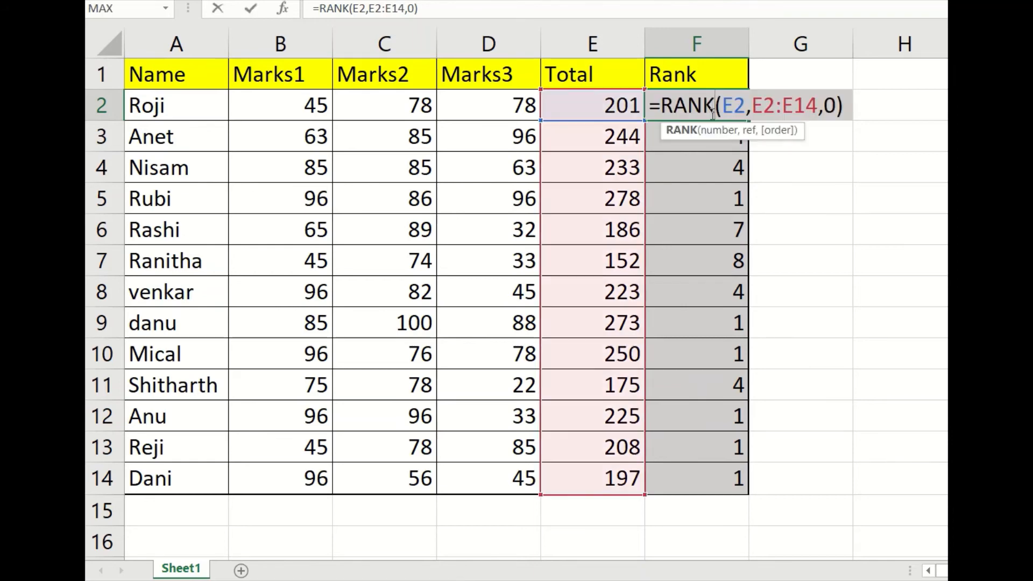
click(739, 103)
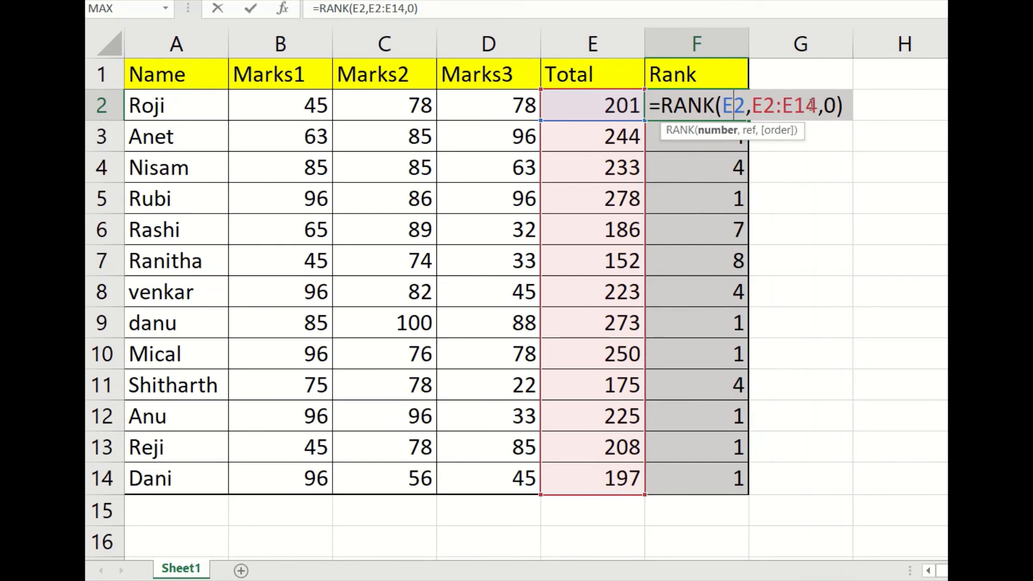
click(767, 105)
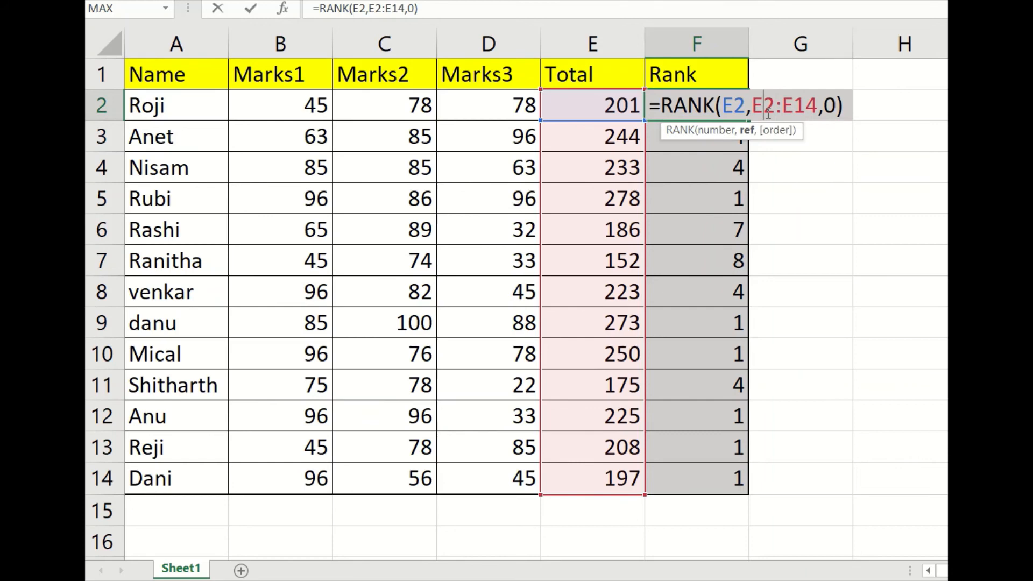
text($)
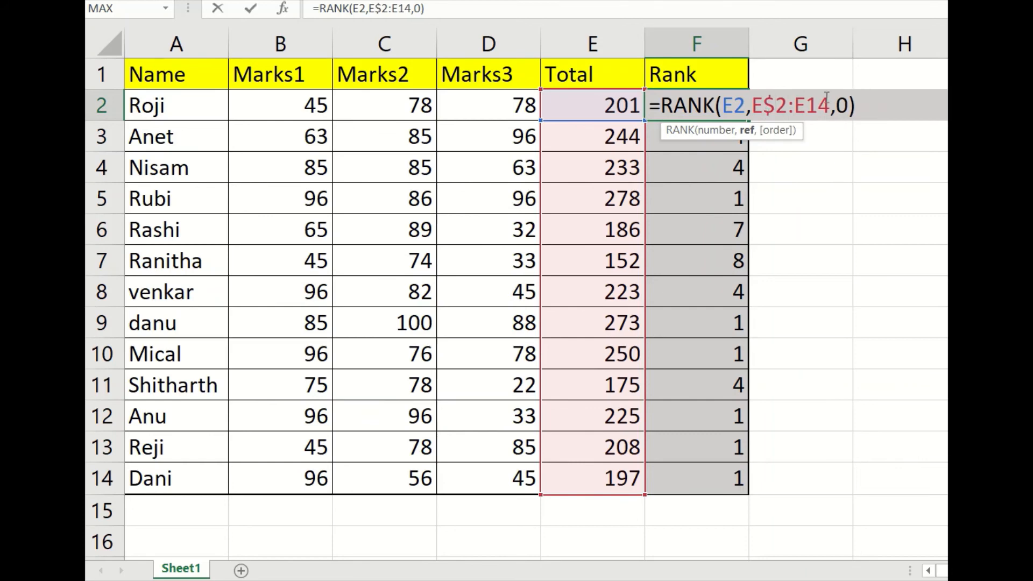
click(805, 103)
text($)
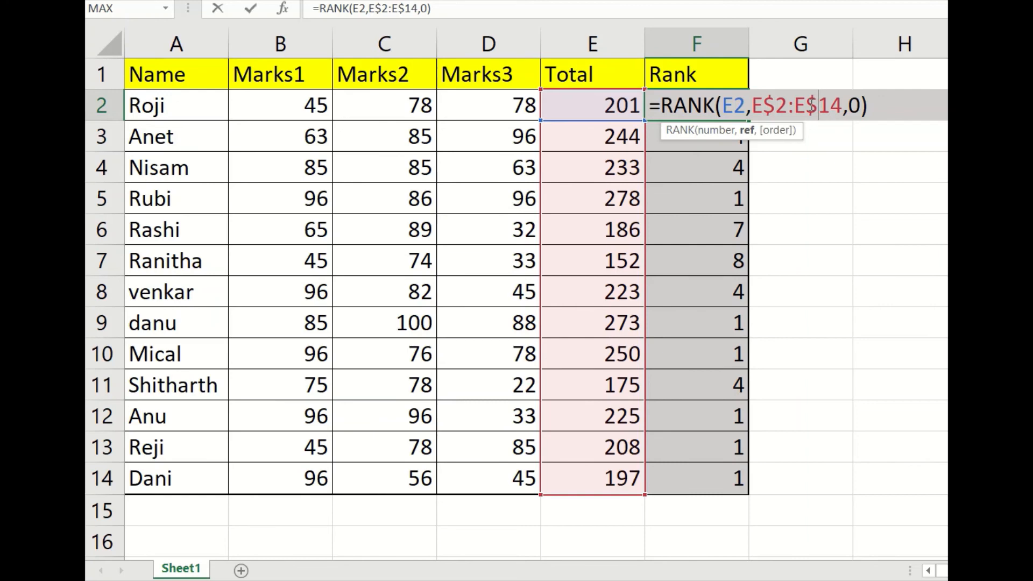
key(Return)
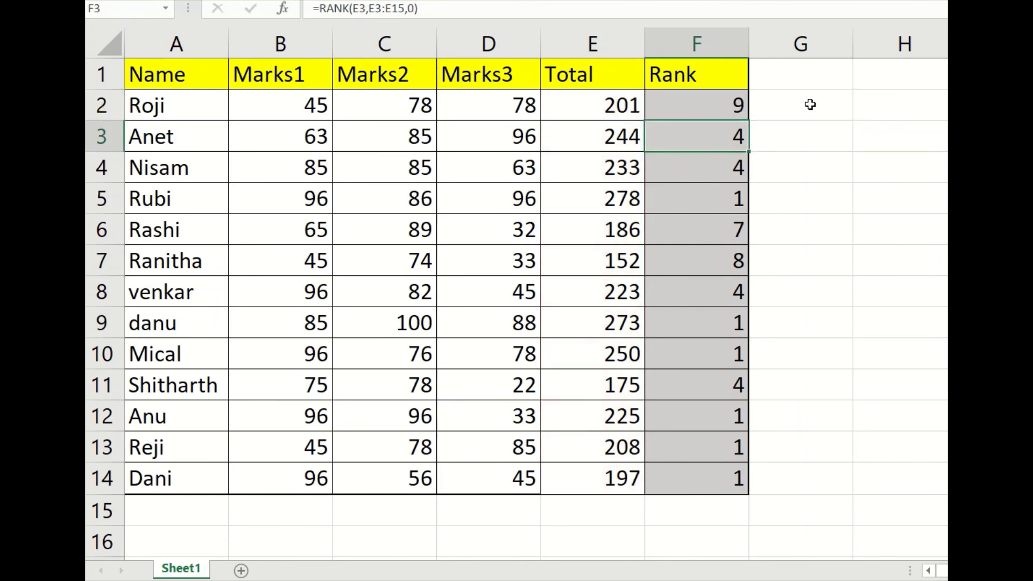
click(723, 100)
drag(749, 120, 736, 494)
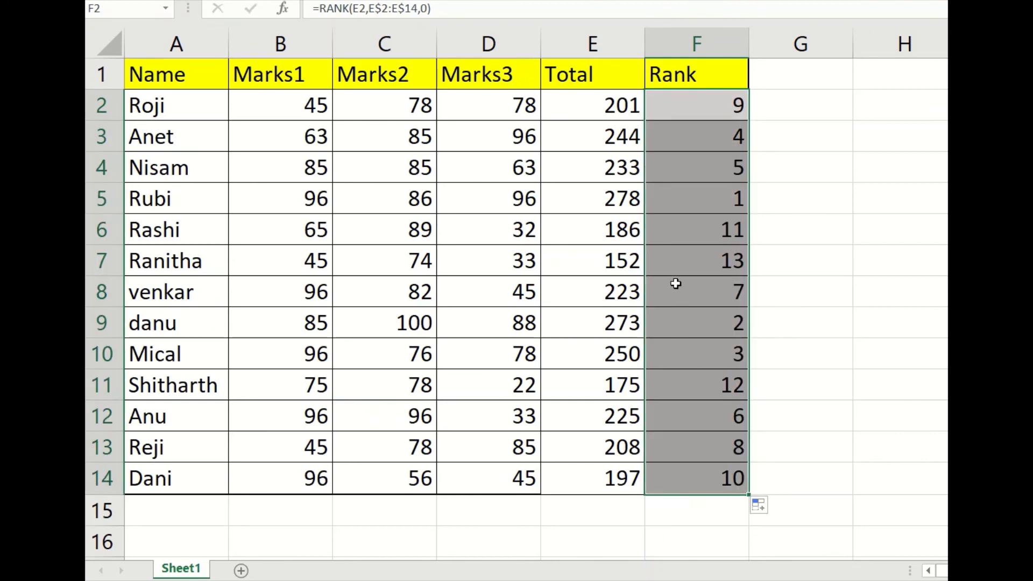
Step: Inspect the reference ranges in the copied RANK formulas in F3, F7 and F14
double_click(722, 149)
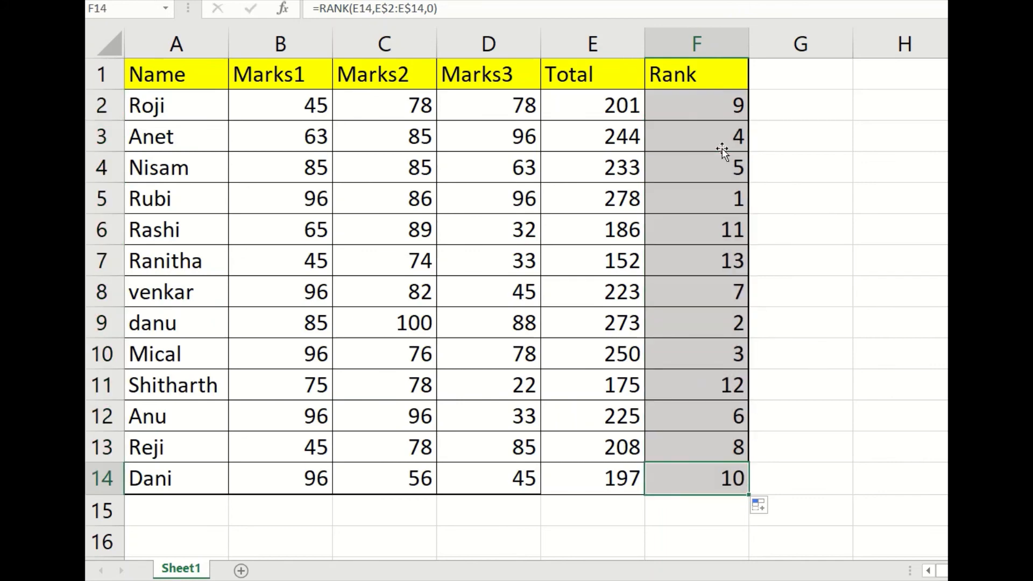
double_click(721, 136)
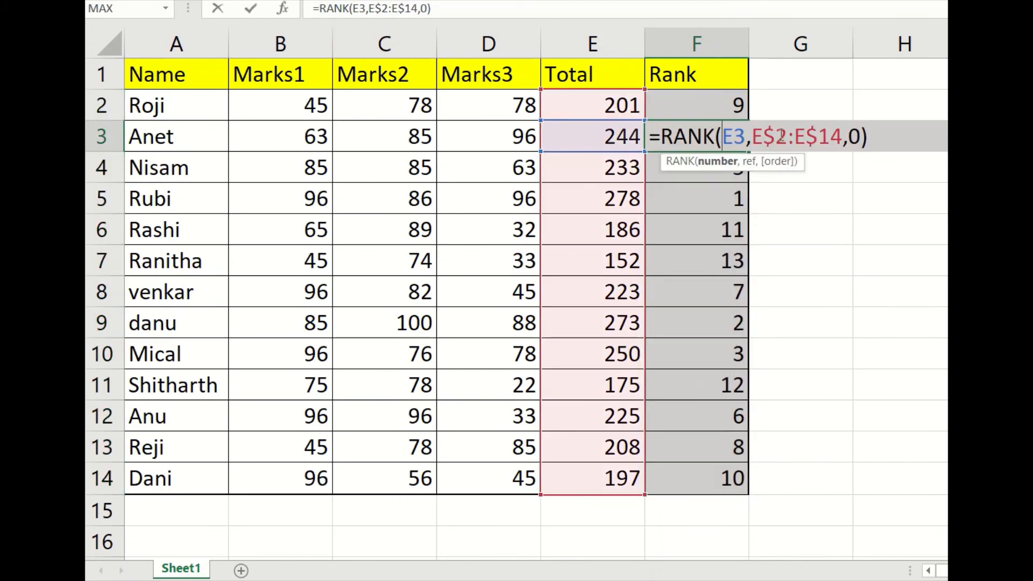
key(Return)
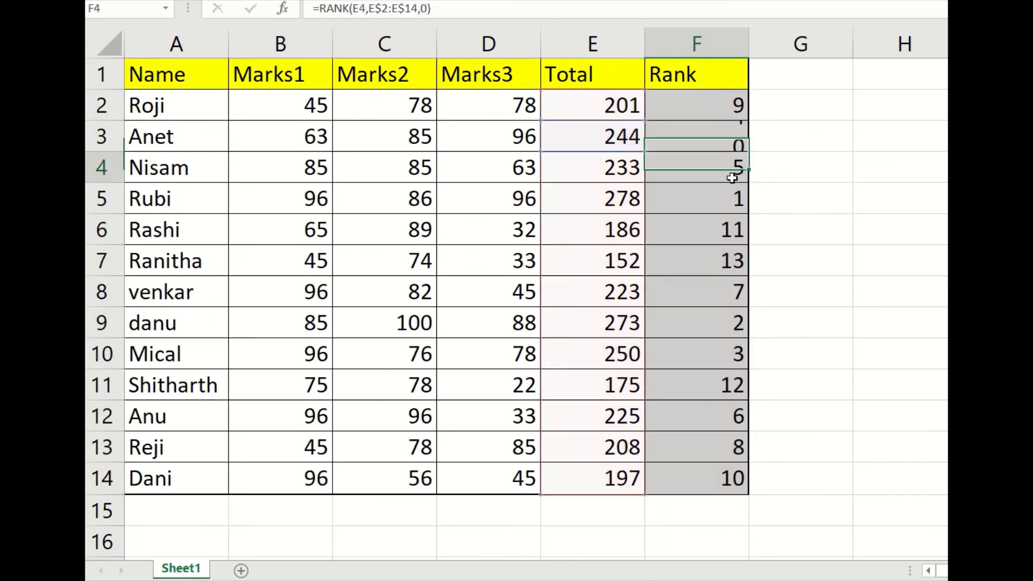
double_click(715, 259)
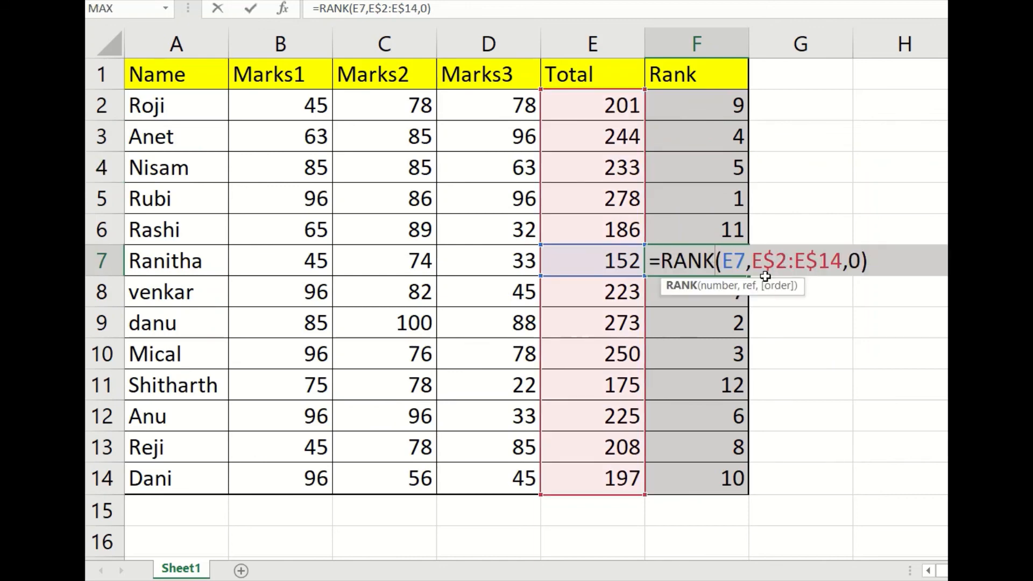
key(Return)
double_click(716, 477)
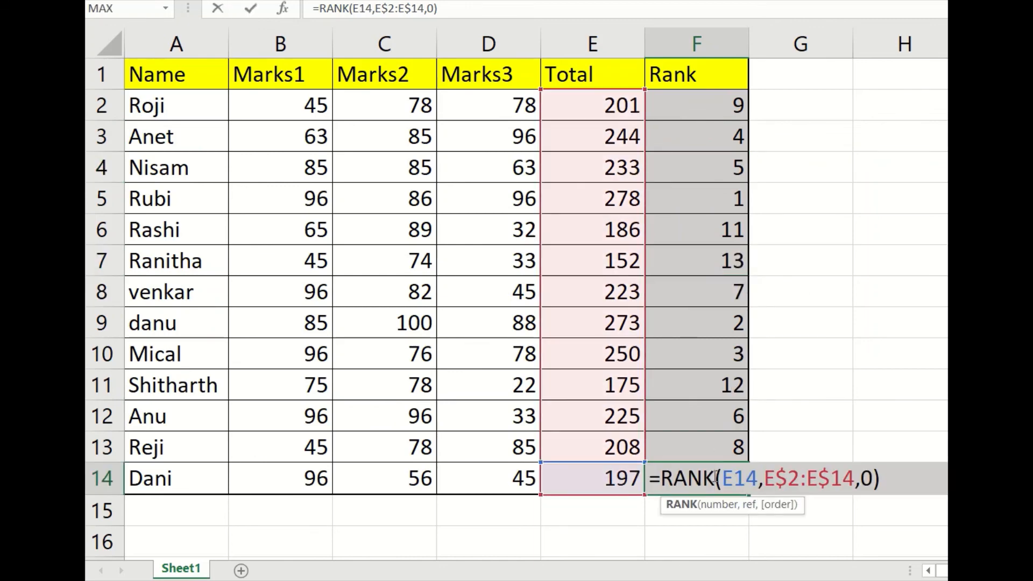
key(Return)
Step: Make the RANK reference range in F2 fully absolute as $E$2:$E$14 and fill the formula down to F14
double_click(707, 105)
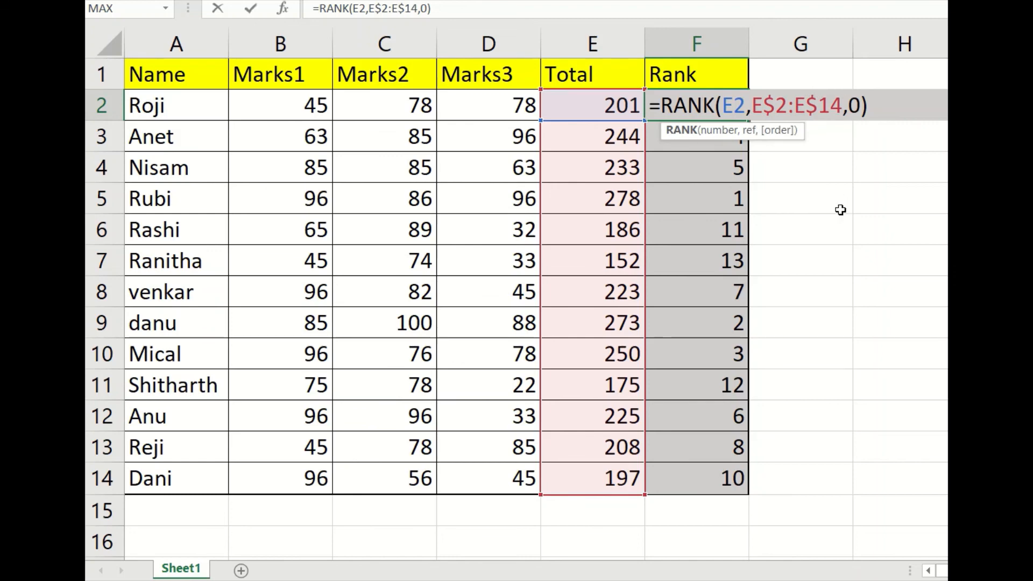
click(757, 106)
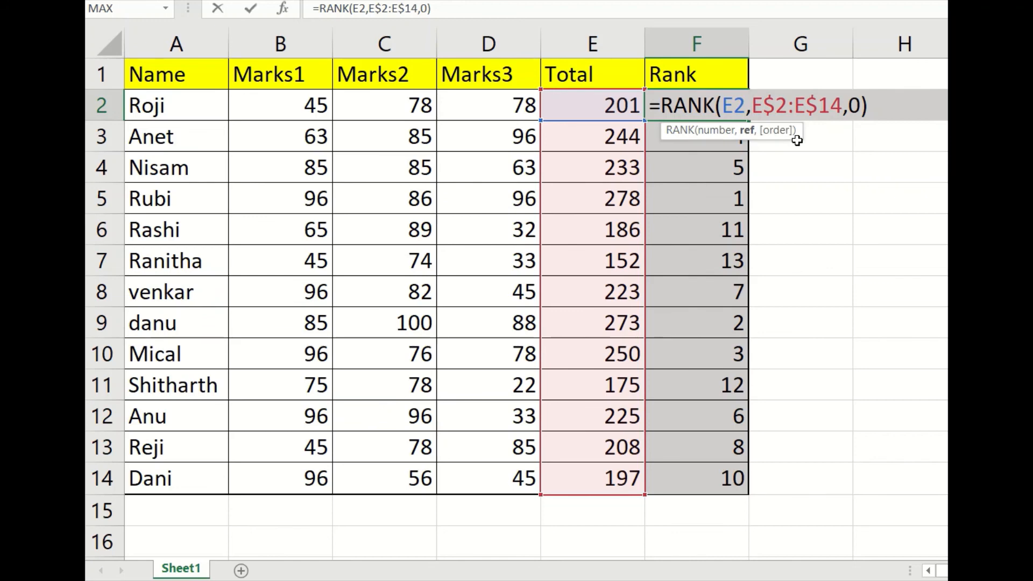
text($)
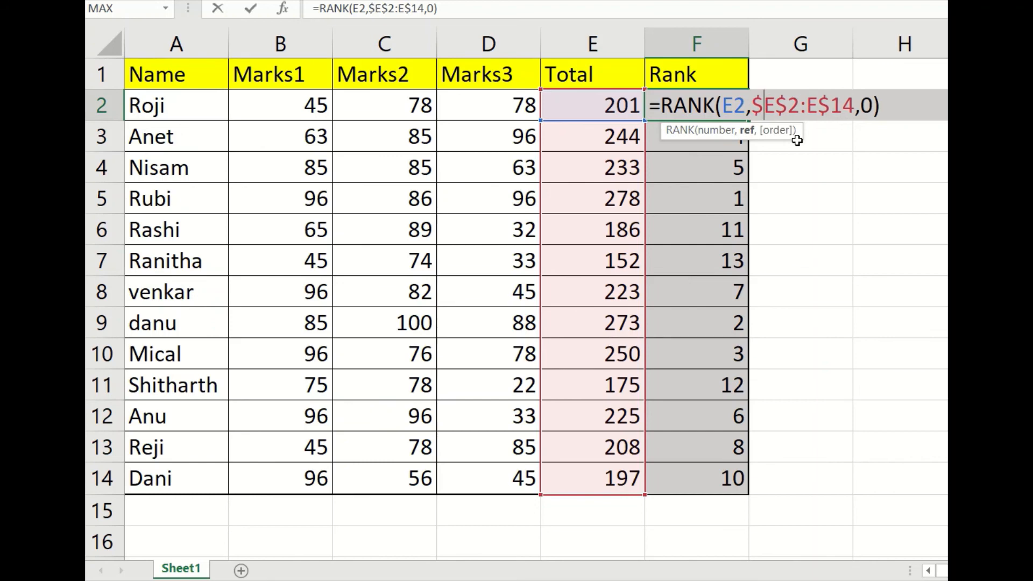
click(805, 108)
text($)
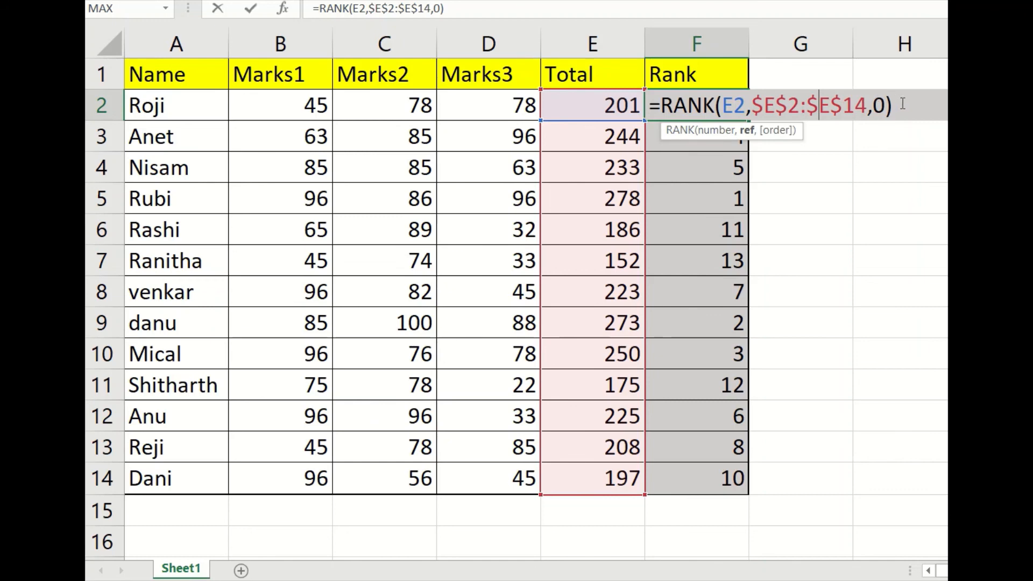
key(Return)
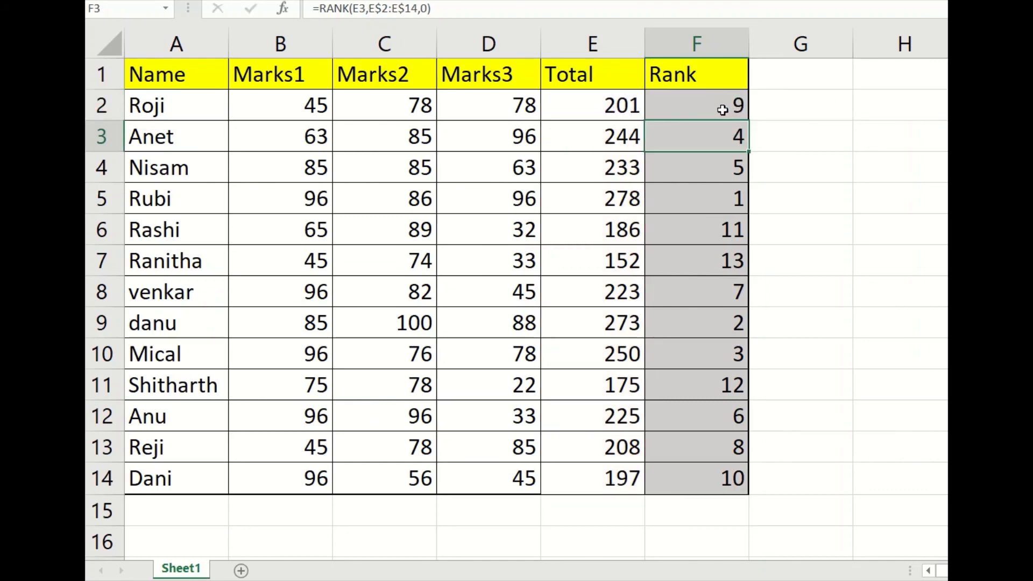
click(721, 106)
drag(752, 119, 719, 481)
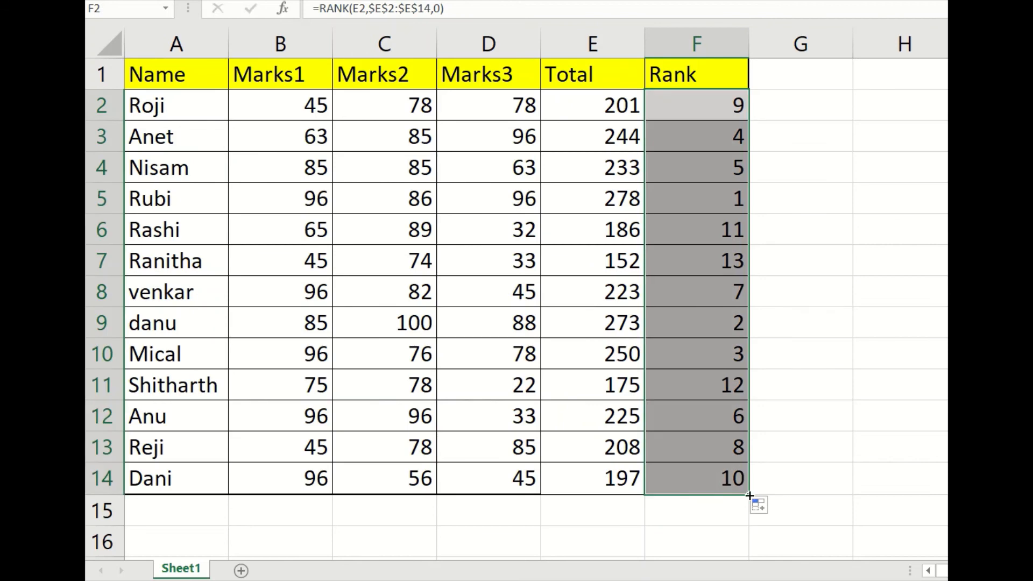